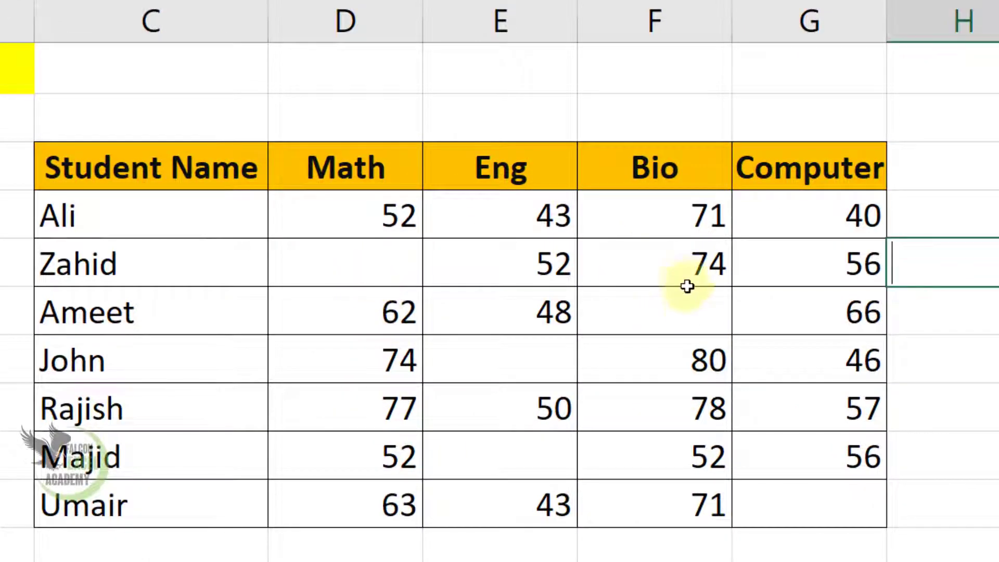
Point out the missing Bio, Eng, Computer and Math scores, then glance at the Remove Errors sheet
click(686, 311)
click(522, 358)
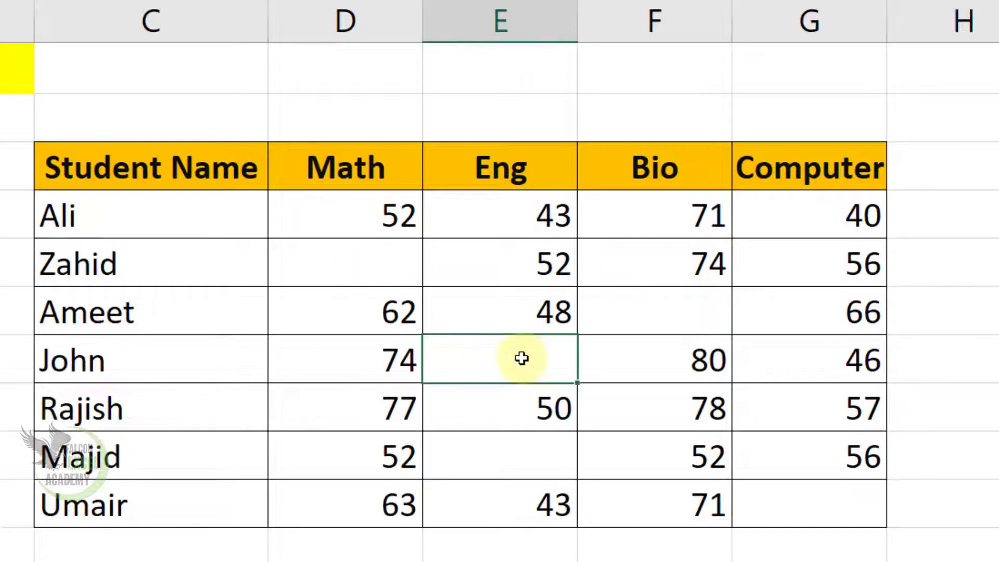
click(790, 514)
click(335, 266)
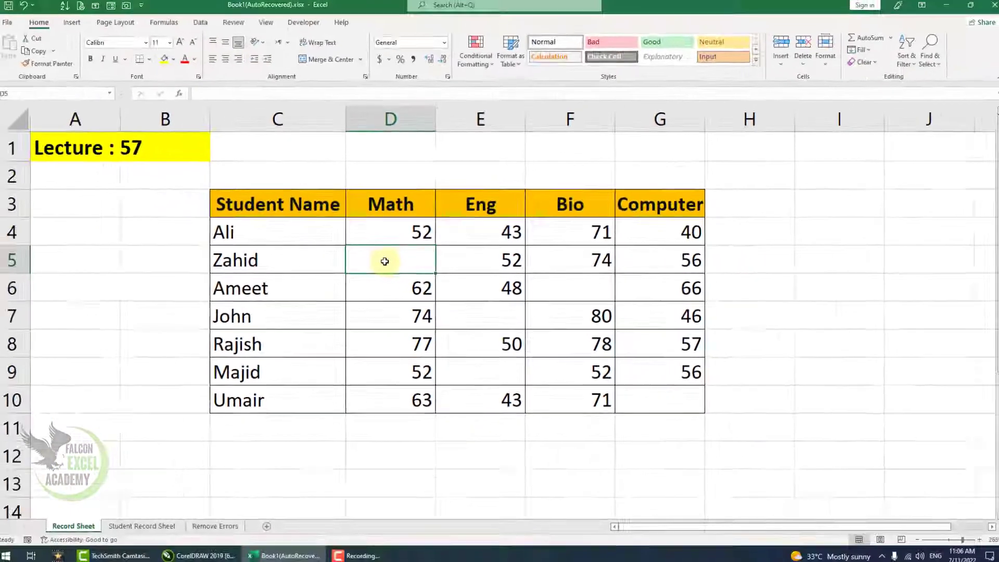
click(219, 522)
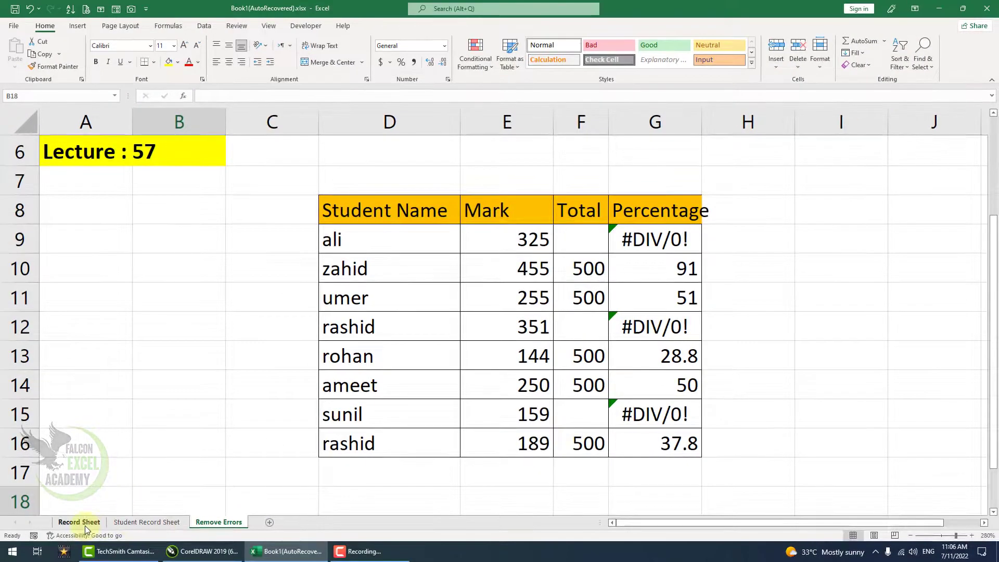
click(79, 523)
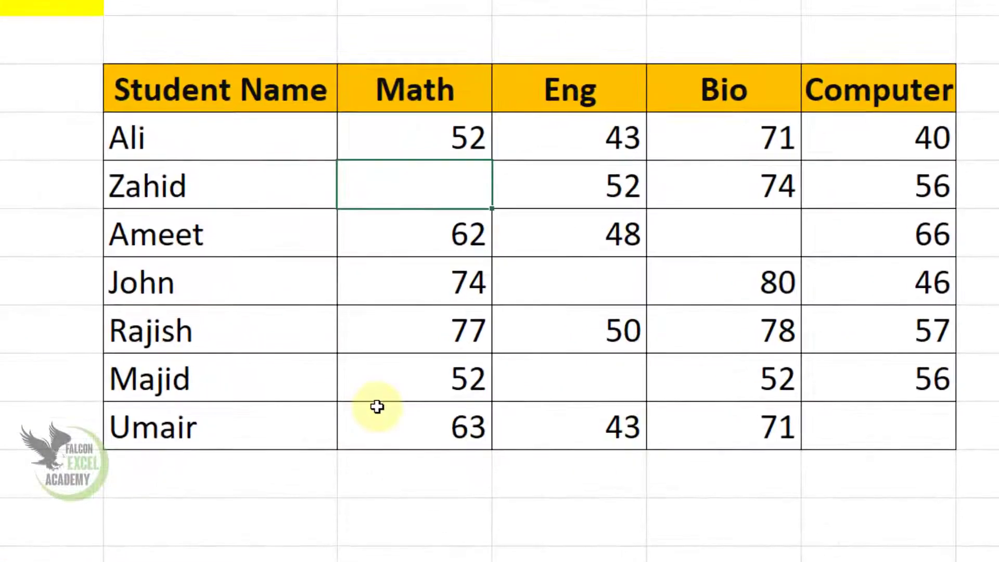
Select the score range D4:G10, from Ali's Math to Umair's Computer
click(374, 402)
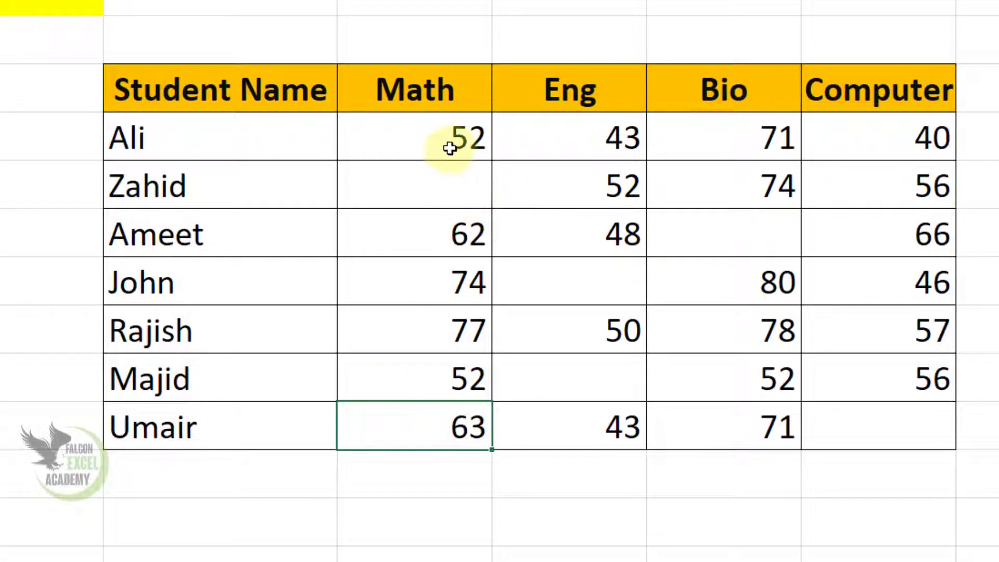
click(463, 139)
drag(464, 138, 874, 438)
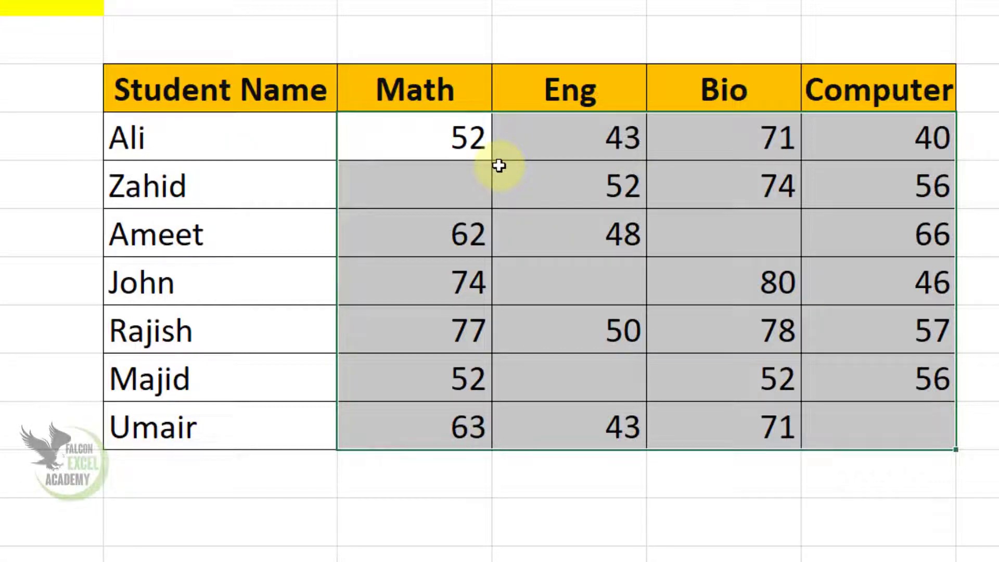
key(ctrl+g)
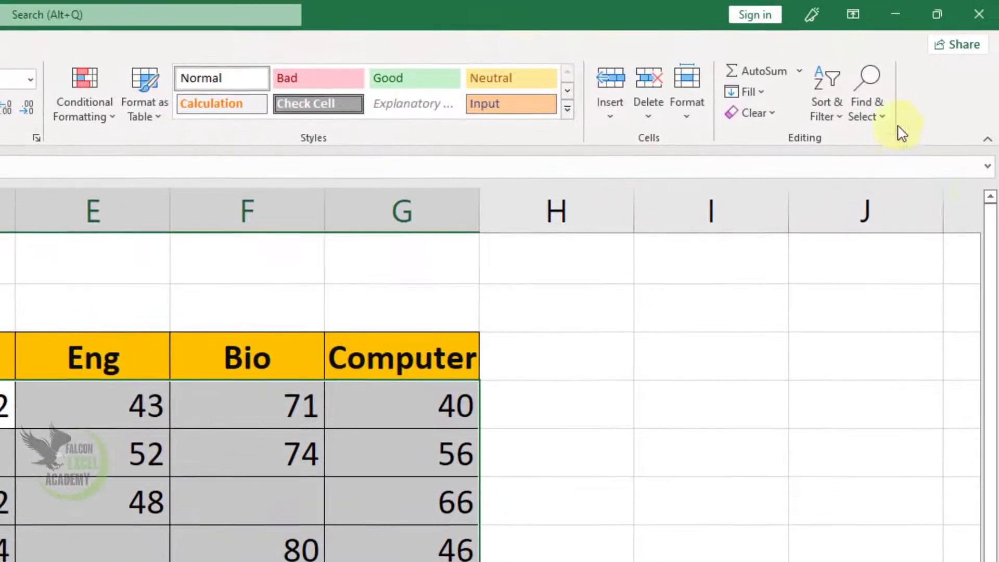
Use Go To Special with the Blanks option to select only the empty score cells
click(885, 119)
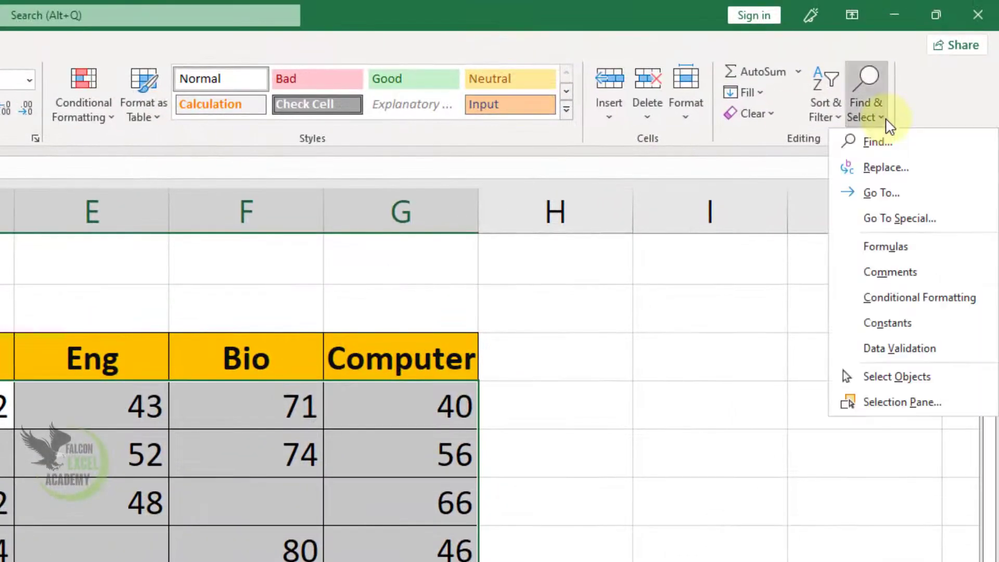
click(883, 192)
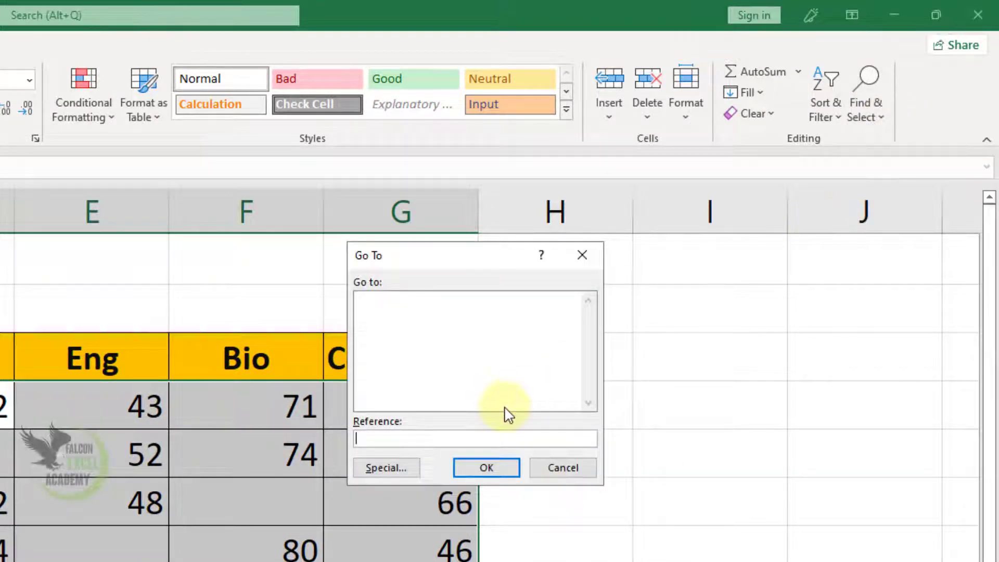
key(Escape)
click(880, 118)
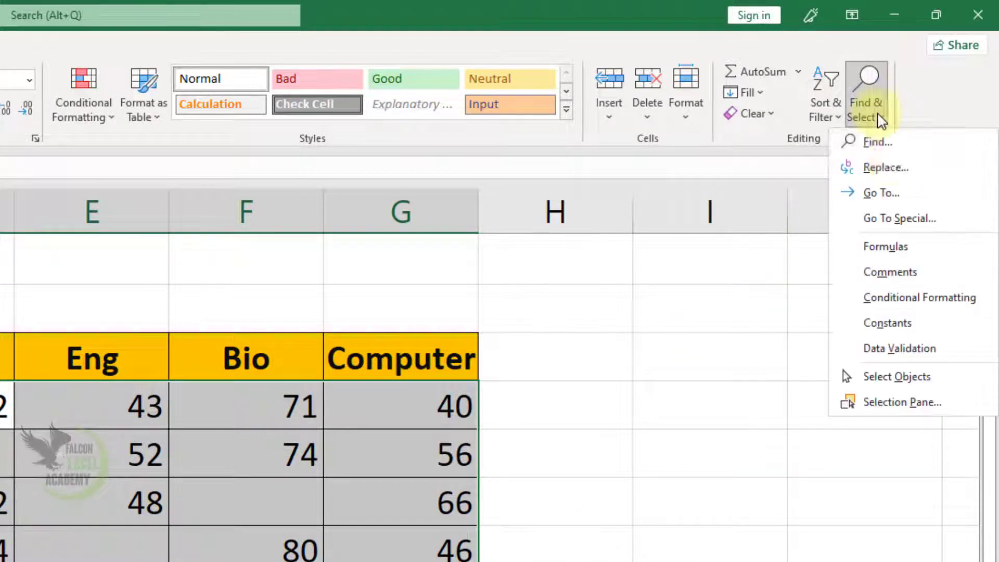
click(900, 218)
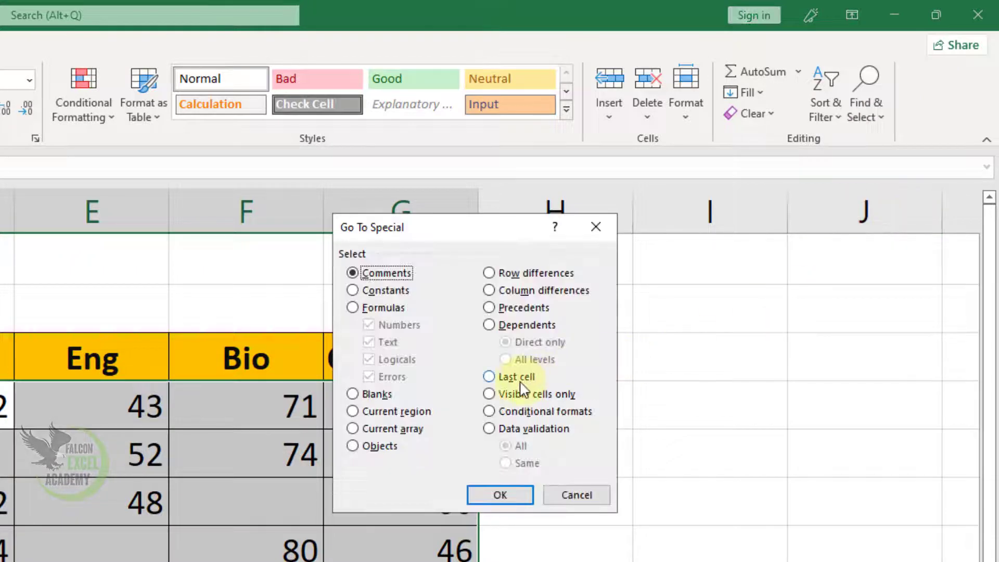
click(578, 493)
key(ctrl+g)
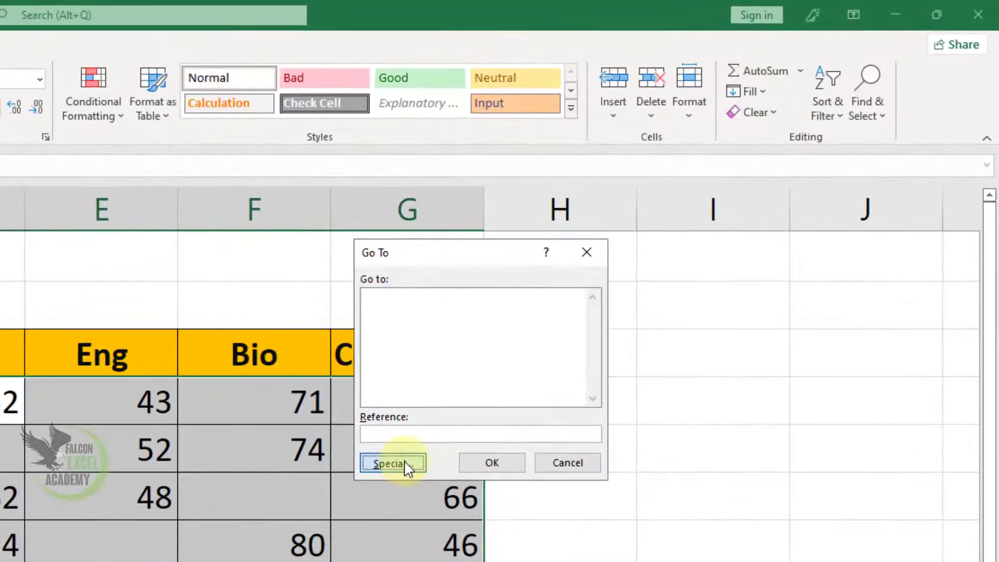
click(610, 296)
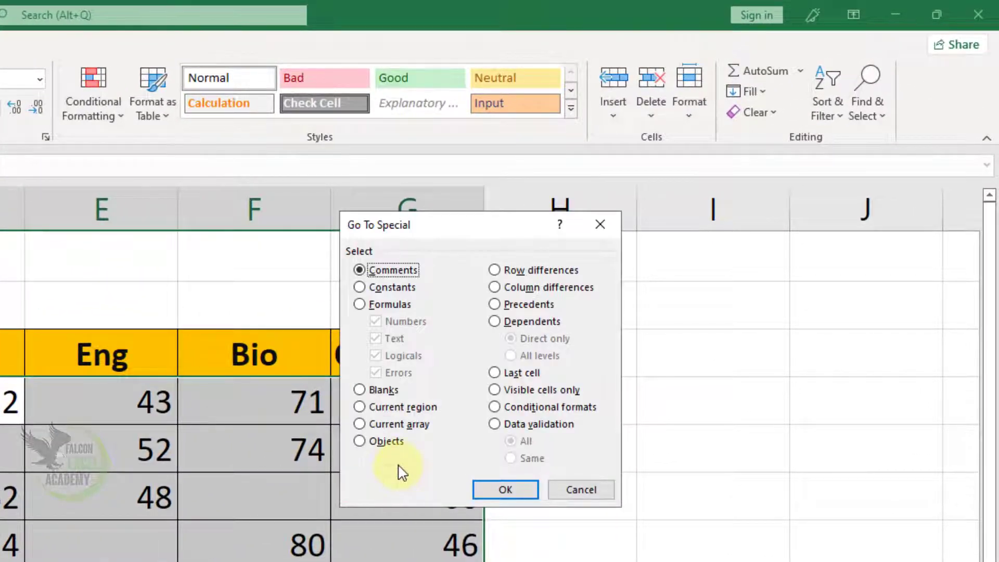
click(381, 390)
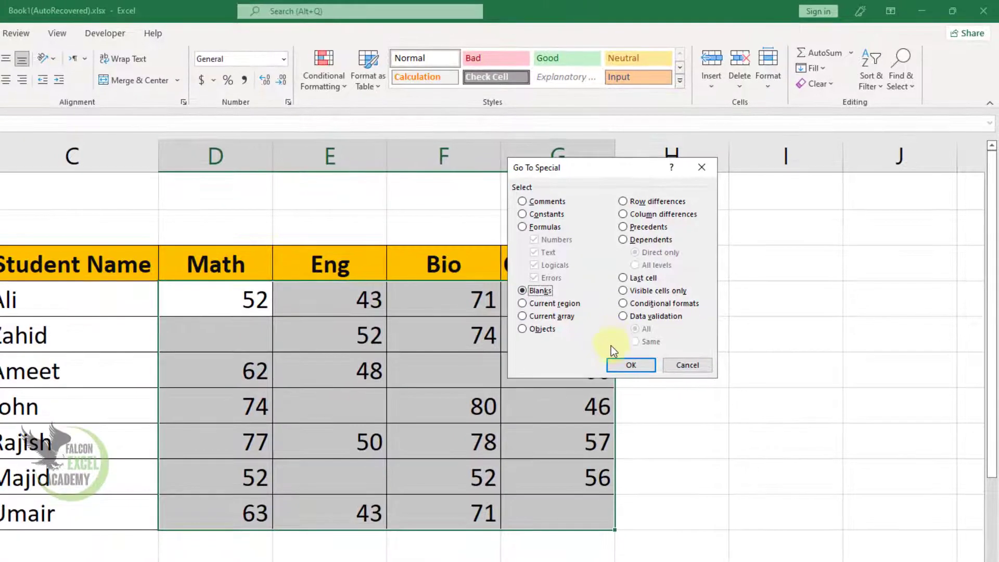
click(621, 367)
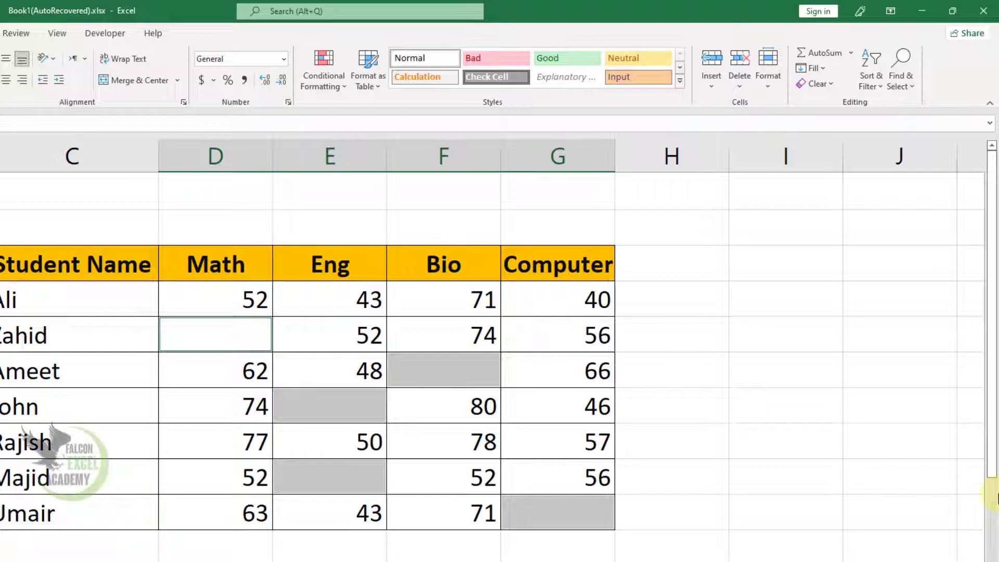
Enter 'Absent' into all five selected blank score cells at once with Ctrl+Enter
text(Abse)
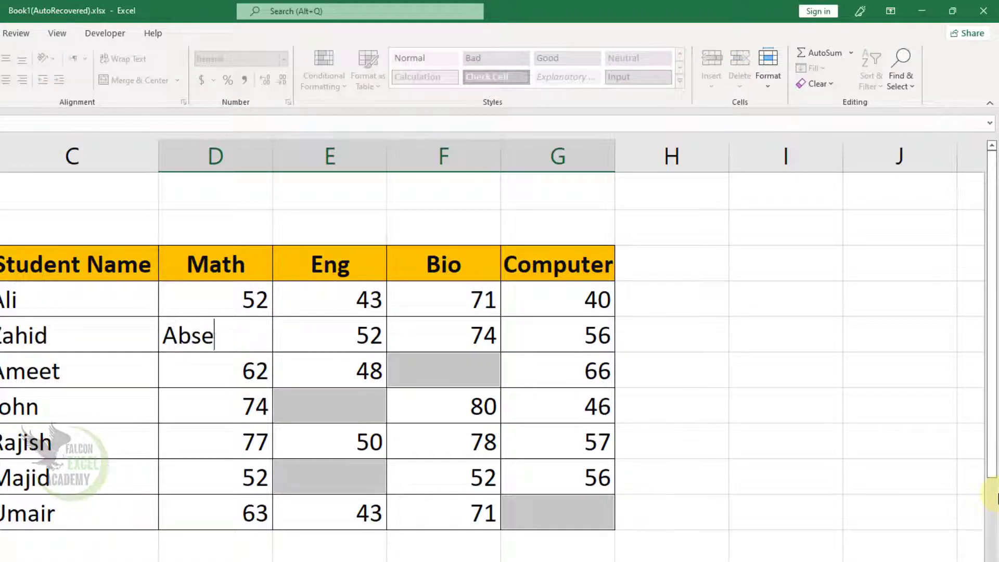
text(nt)
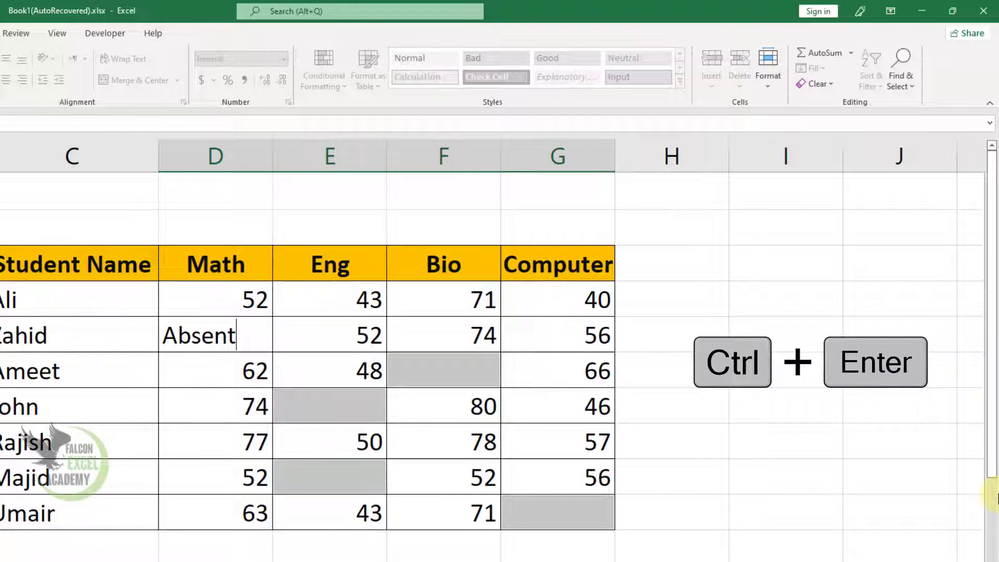
key(ctrl+Return)
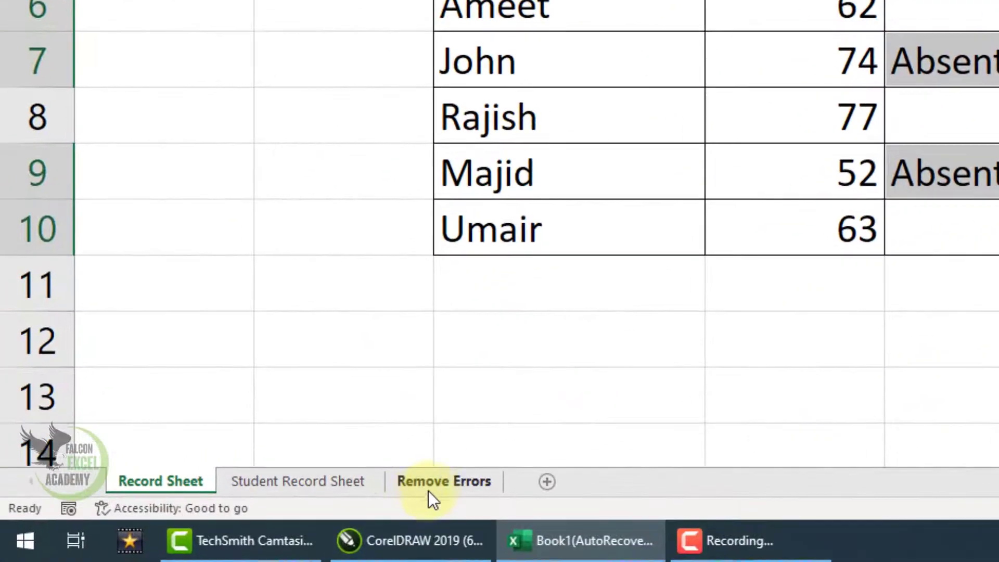
On the Remove Errors sheet, select the Mark, Total and Percentage figures (E9:G16) and bring up Go To
click(434, 489)
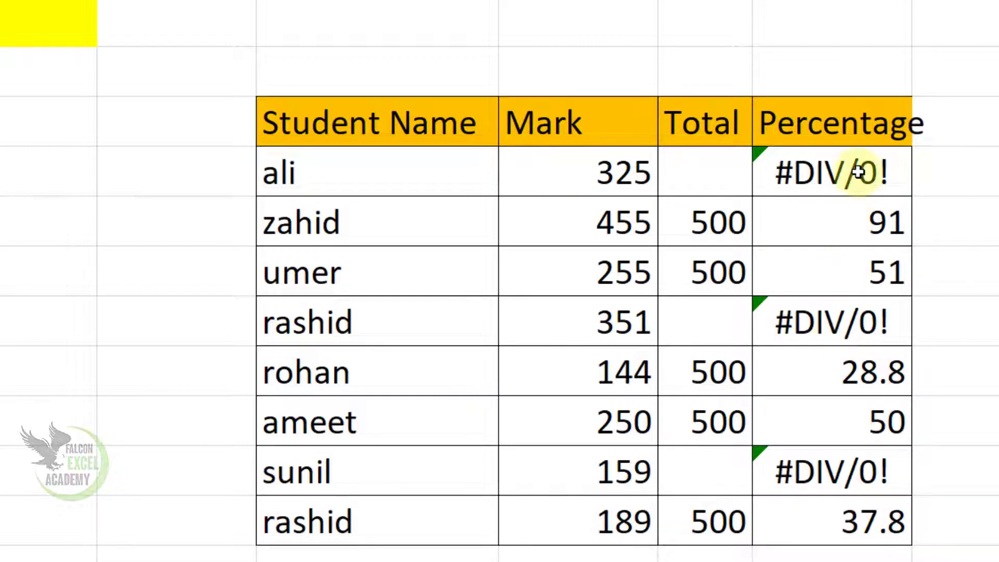
mouse_move(514, 178)
mouse_down()
mouse_move(758, 259)
mouse_move(855, 515)
mouse_up()
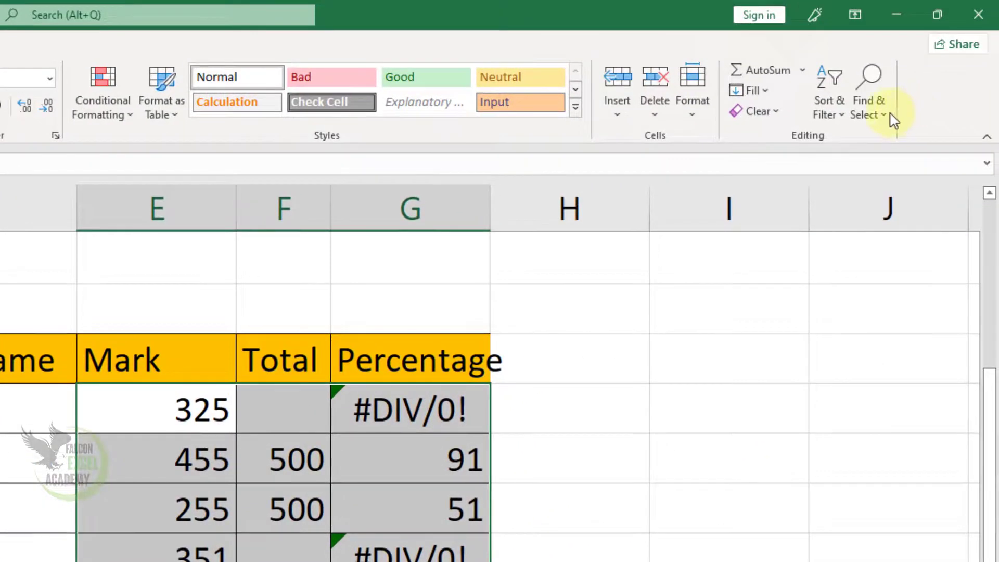
click(885, 115)
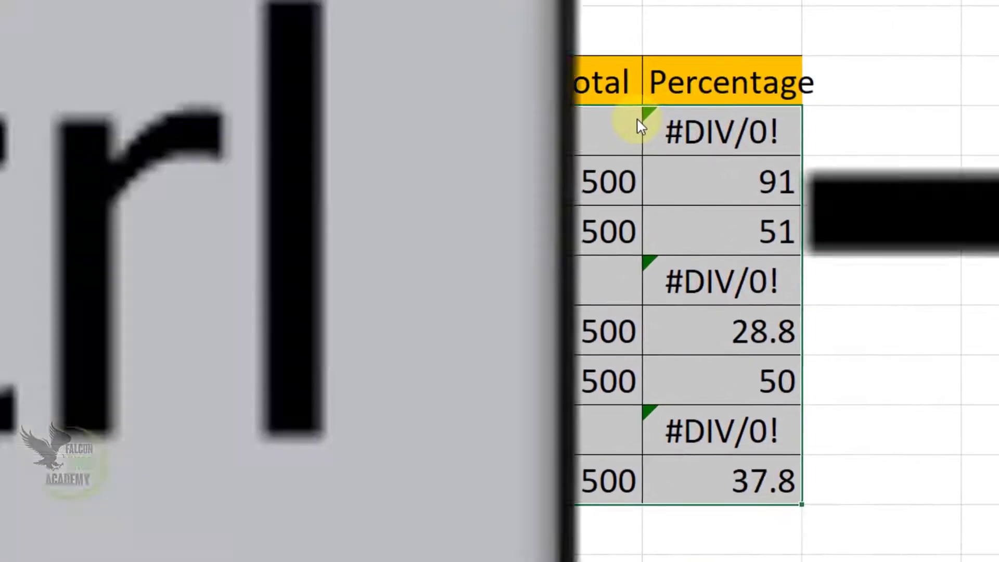
key(ctrl+g)
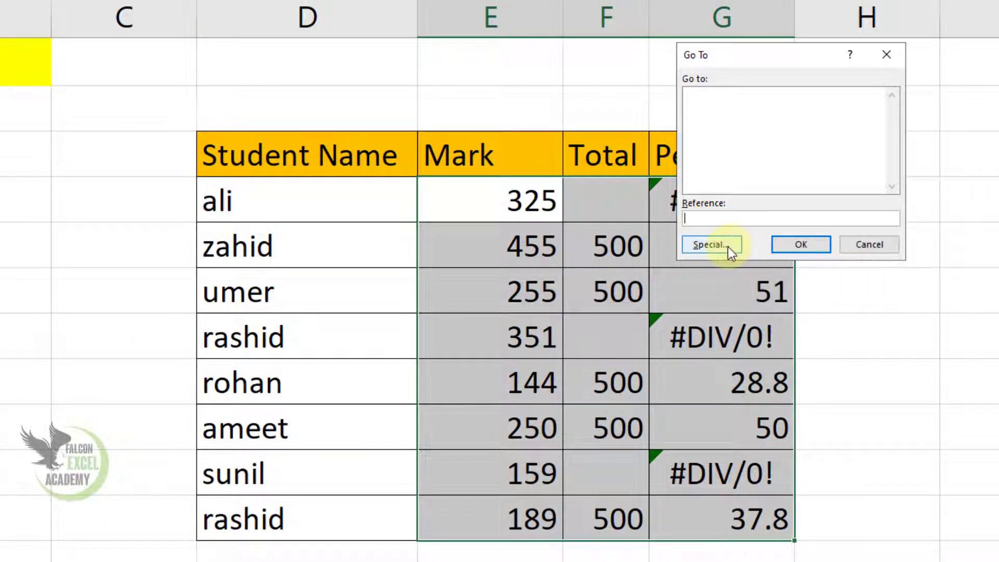
In Go To Special, choose Formulas with only Errors checked to select the #DIV/0! cells
click(728, 247)
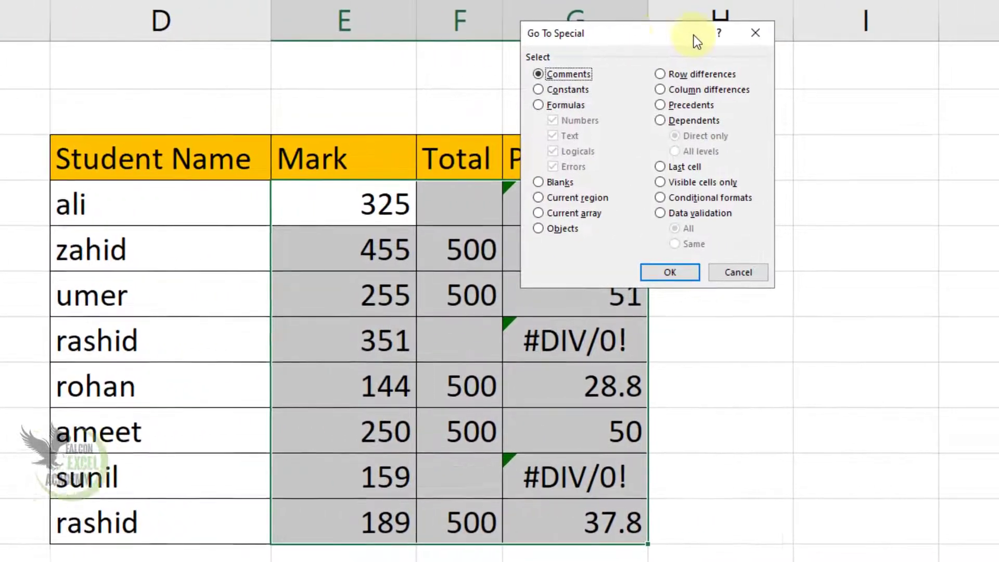
drag(695, 36, 779, 38)
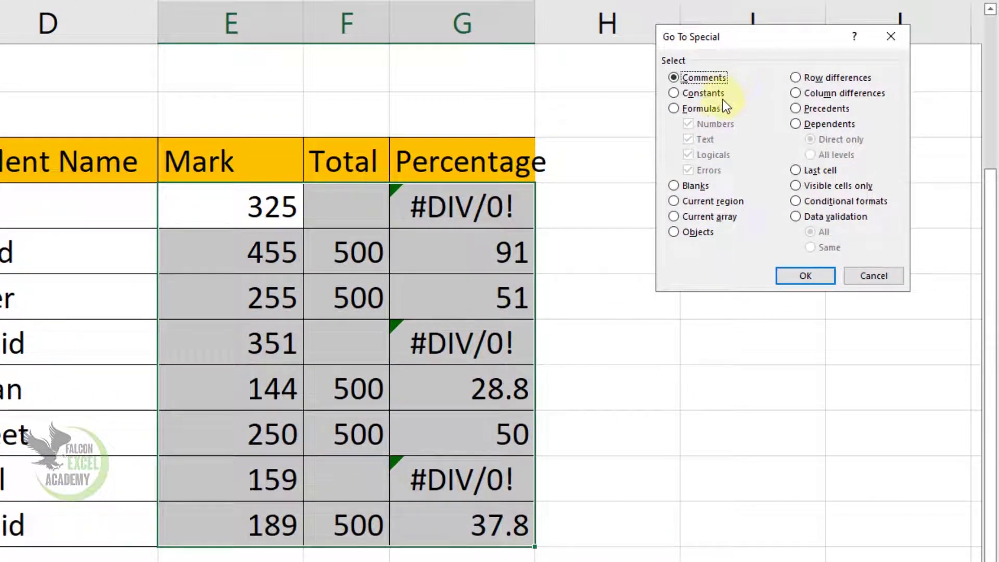
click(702, 119)
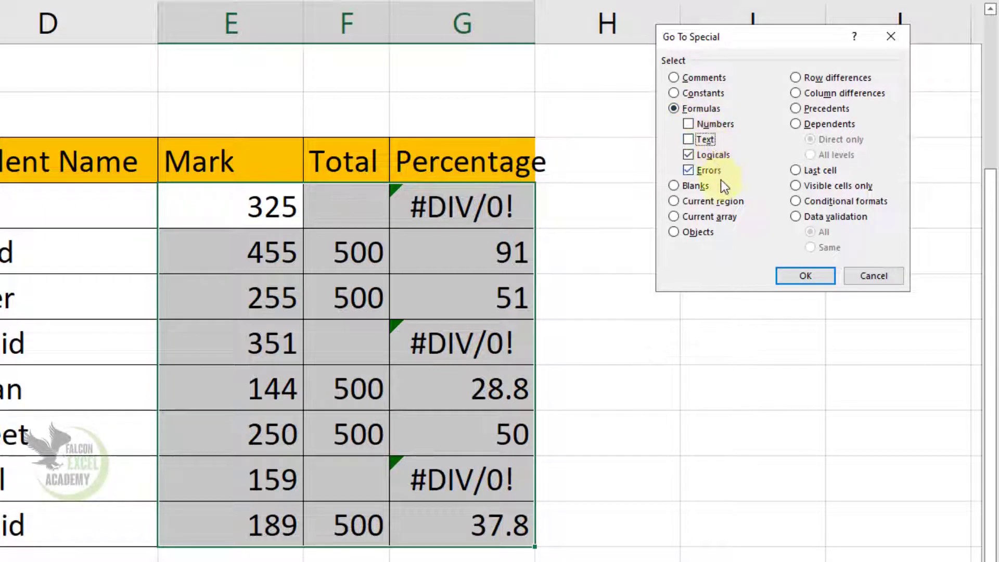
click(719, 158)
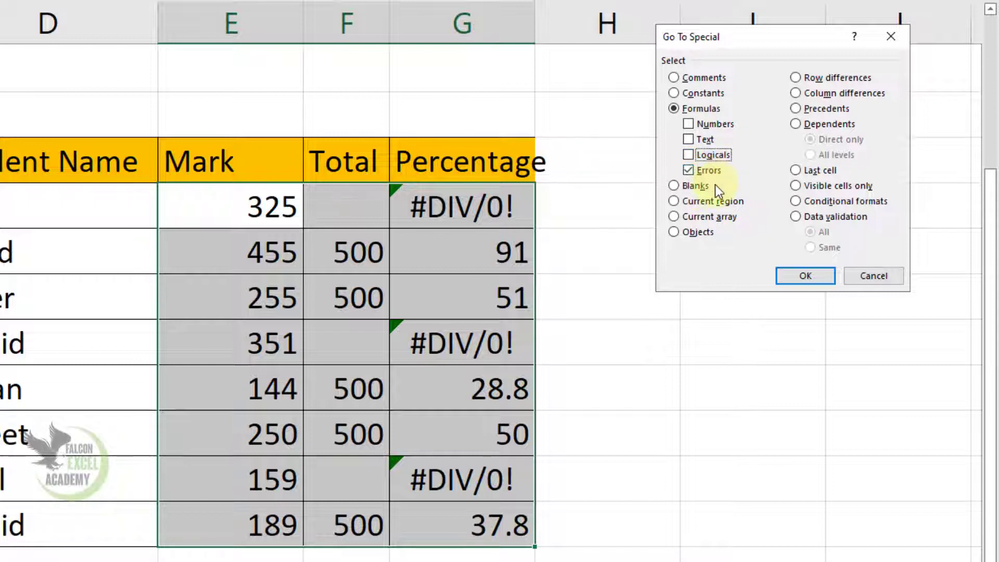
click(807, 278)
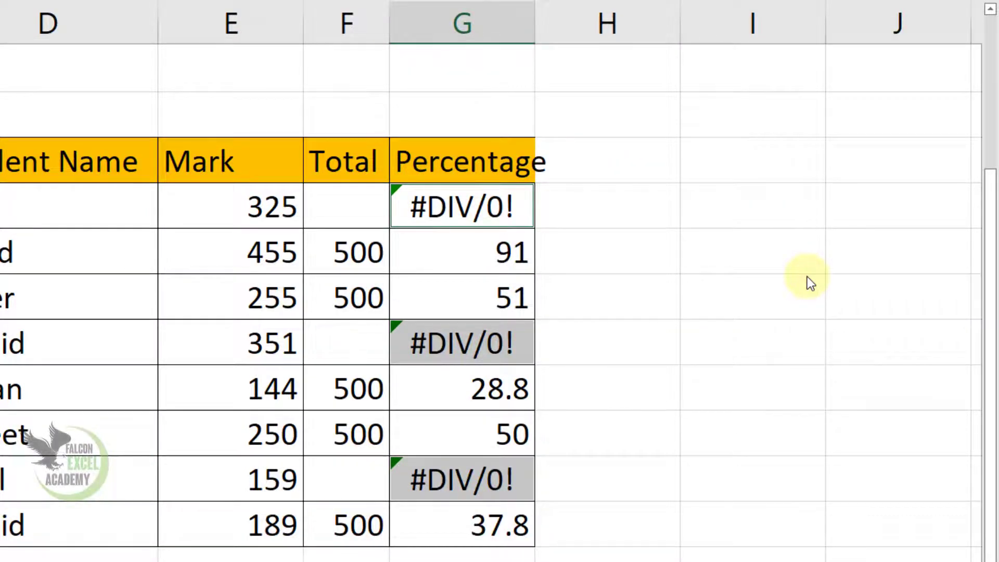
Delete the three #DIV/0! results and return to the Record Sheet
key(Delete)
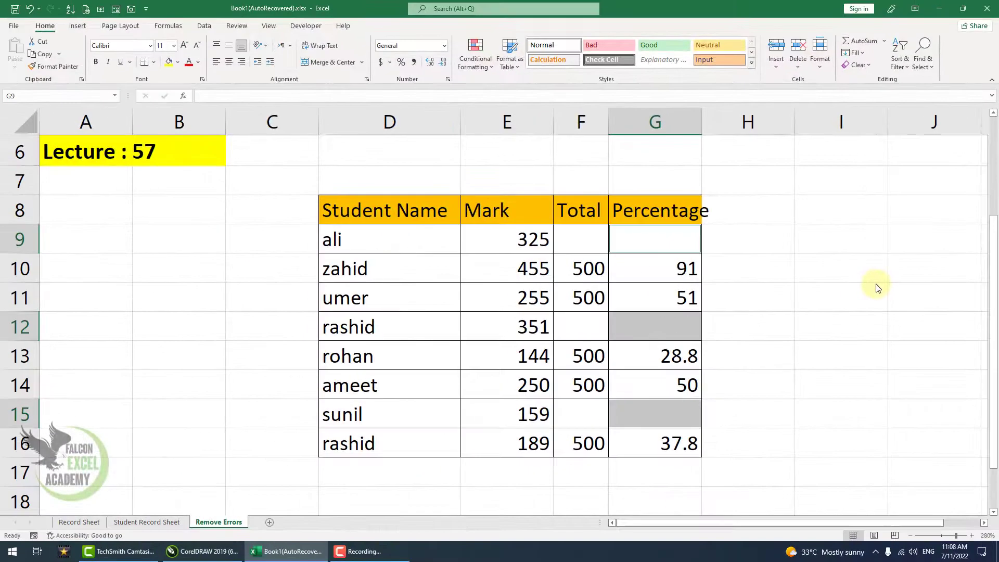
click(79, 522)
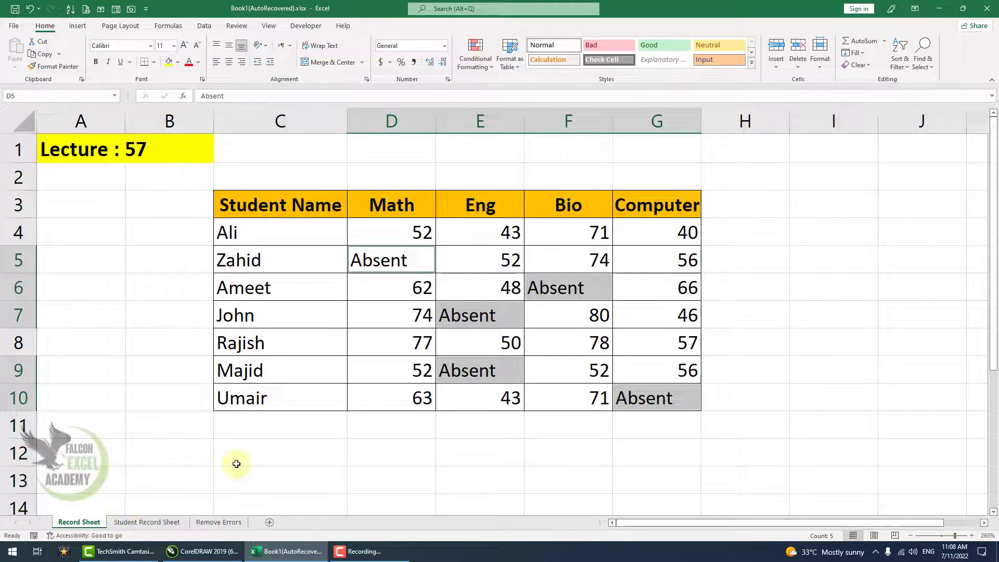